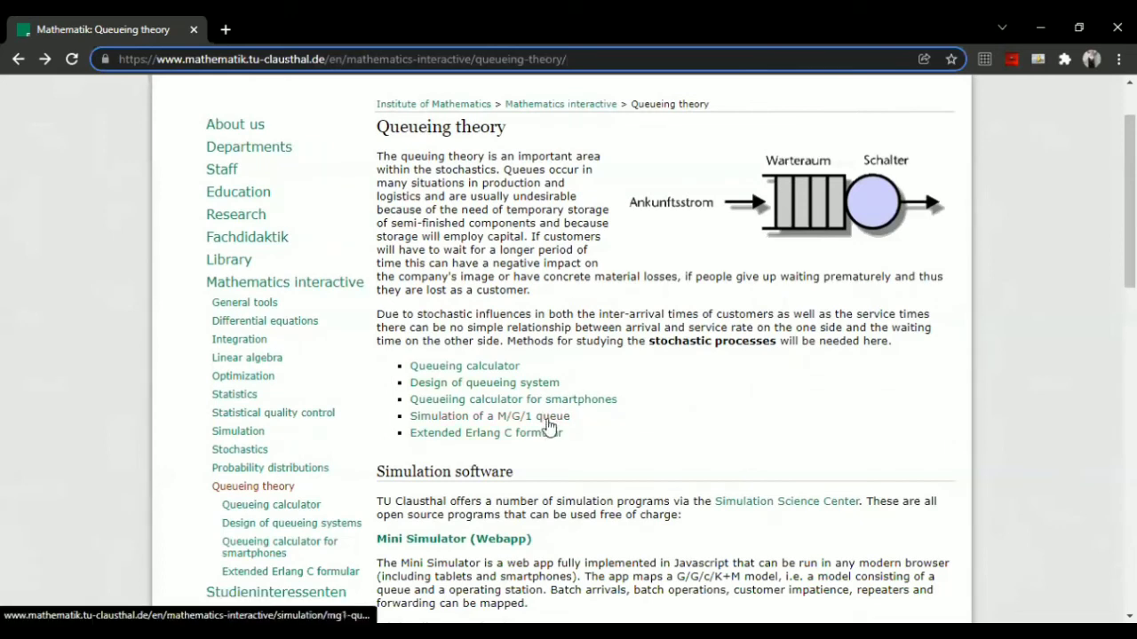
Open the Queueing calculator page and examine its arrival, service and failure parameters and the key performance indicators.
{"action": "right_click", "coordinate": [491, 369]}
{"action": "left_click", "coordinate": [577, 335]}
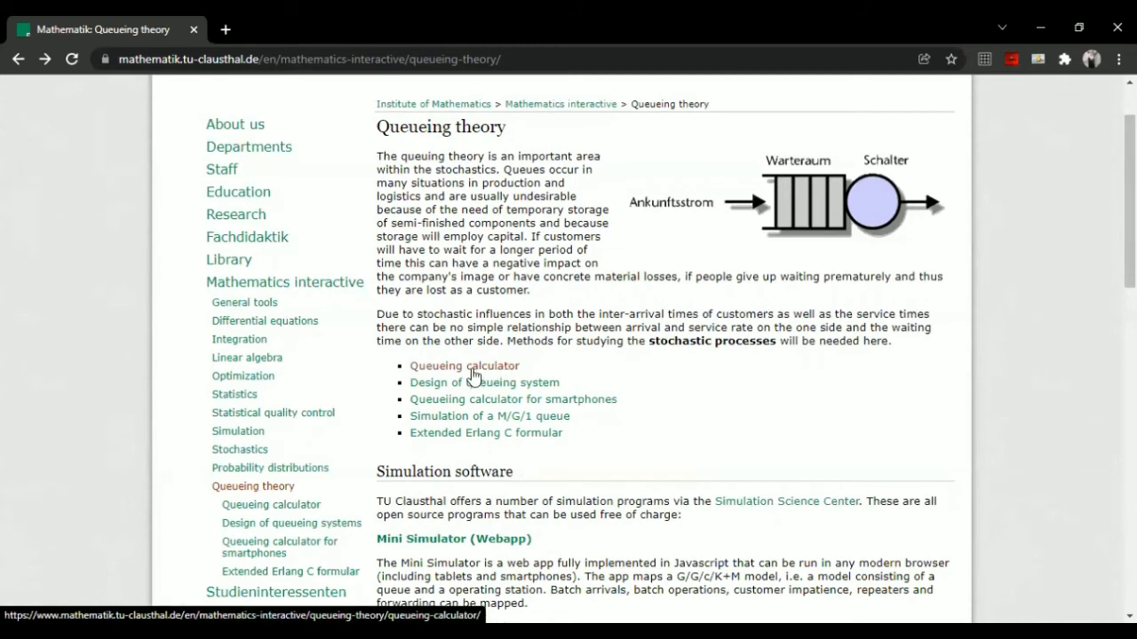
{"action": "right_click", "coordinate": [472, 370]}
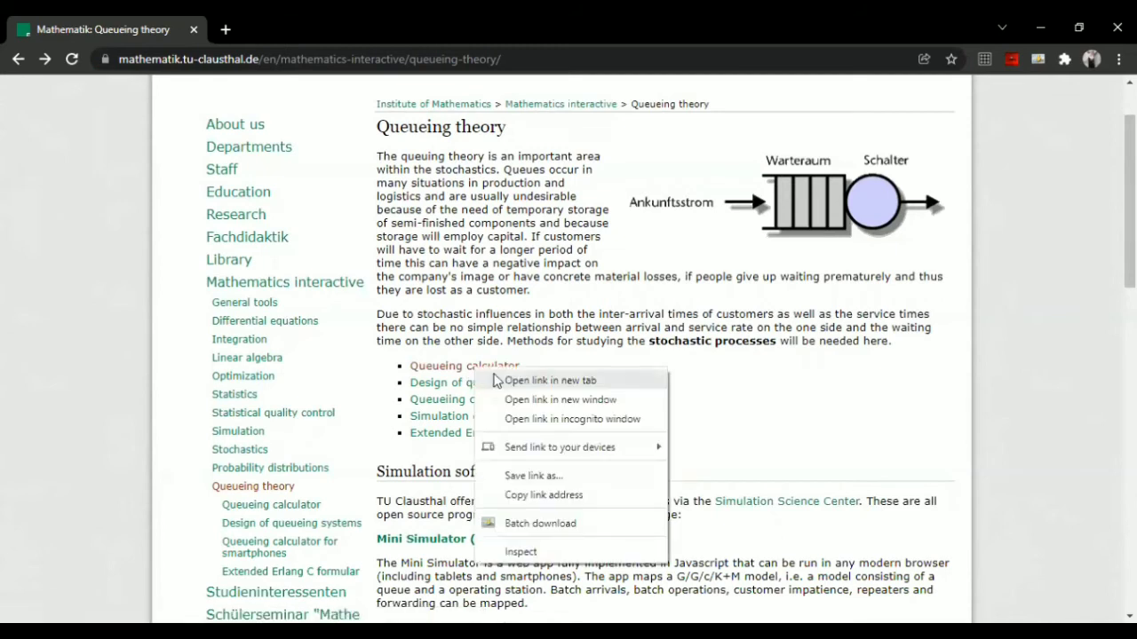
{"action": "left_click", "coordinate": [441, 373]}
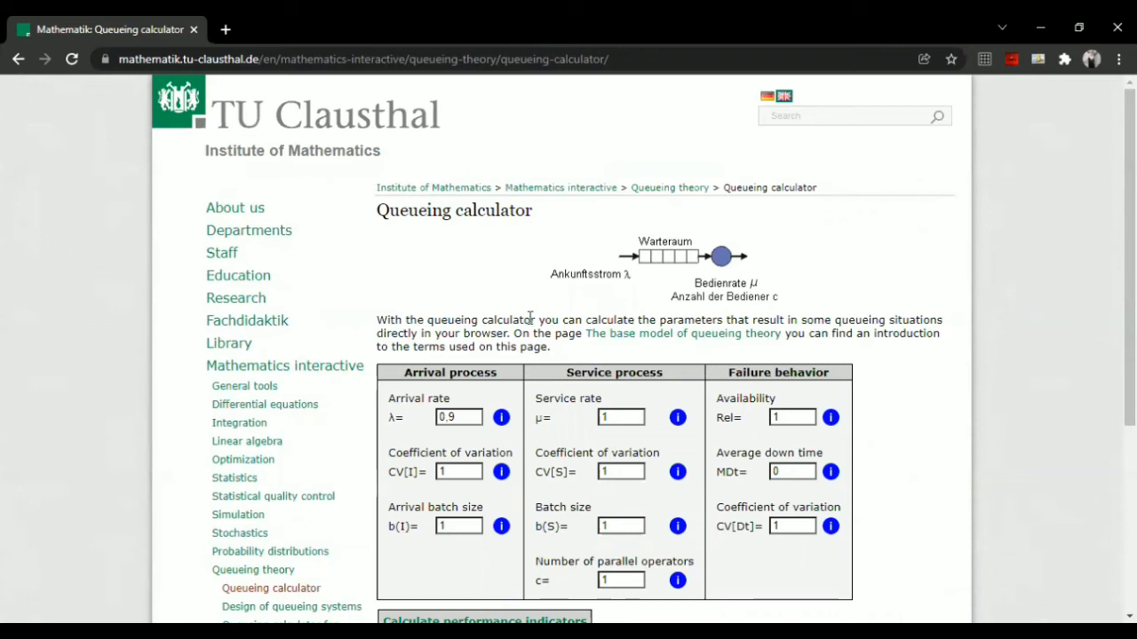
{"action": "scroll", "coordinate": [532, 320], "scroll_direction": "down", "scroll_amount": 1}
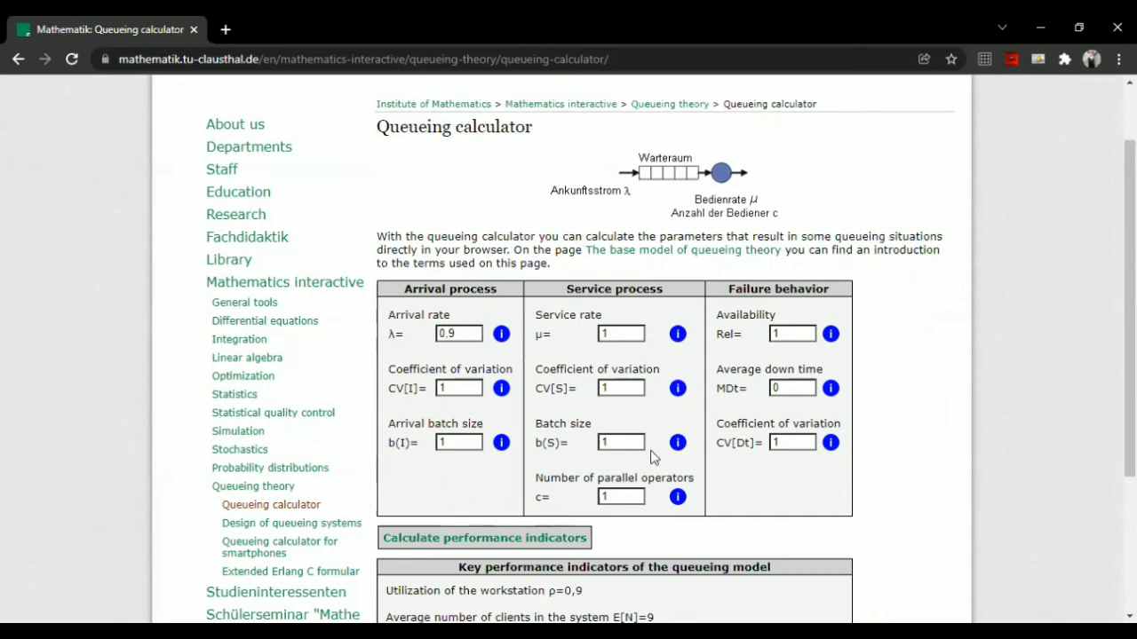
{"action": "scroll", "coordinate": [550, 495], "scroll_direction": "down", "scroll_amount": 1}
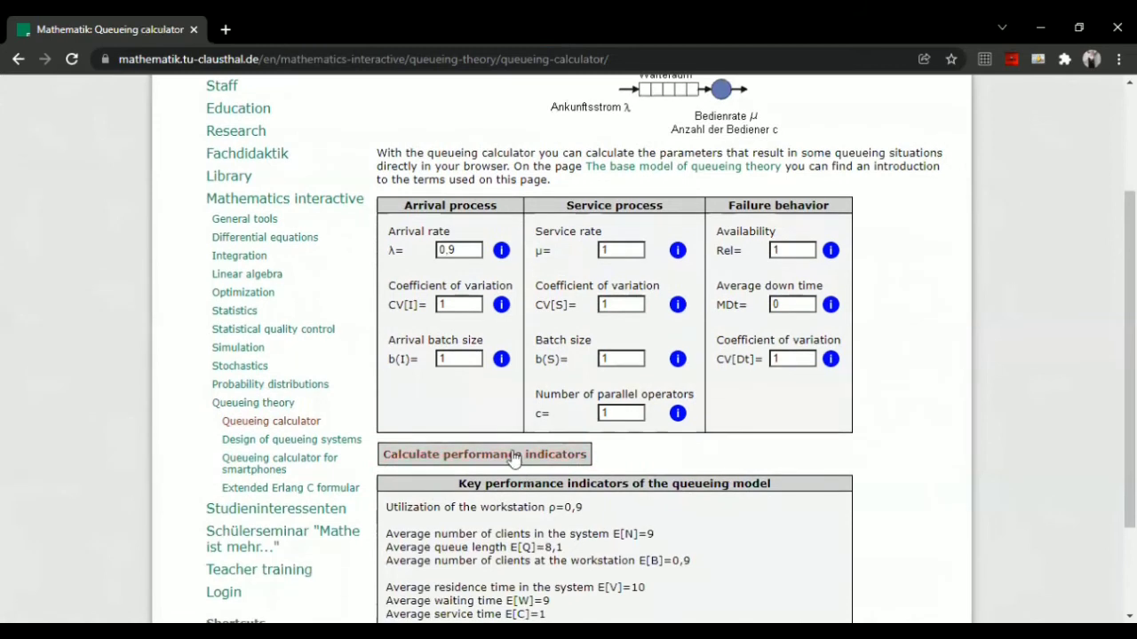
{"action": "scroll", "coordinate": [853, 428], "scroll_direction": "down", "scroll_amount": 1}
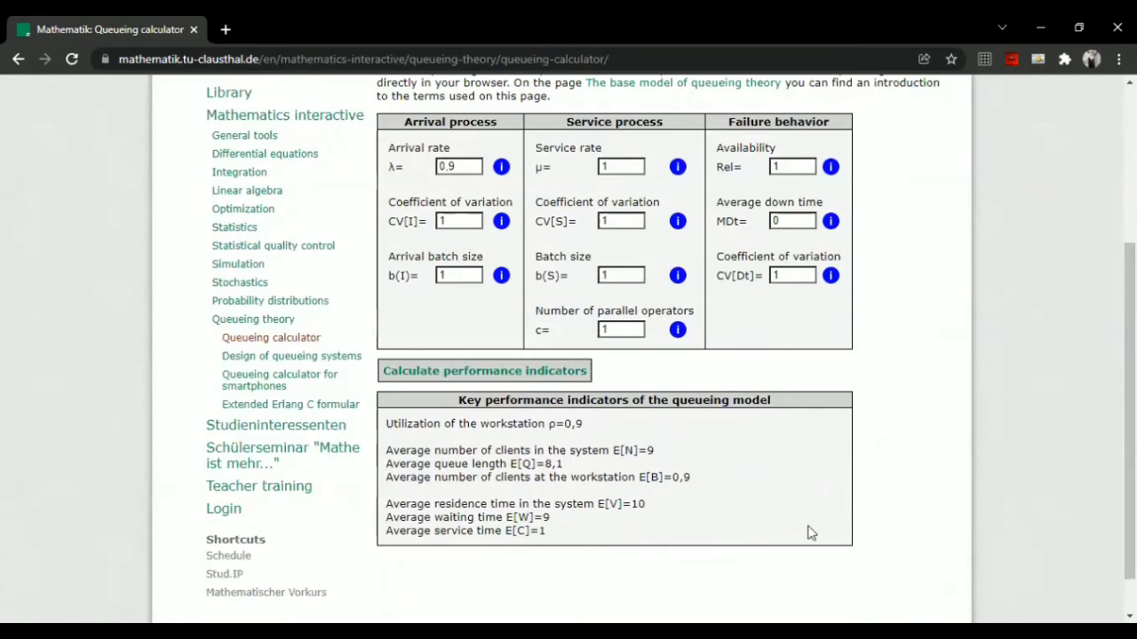
Return to the Queueing theory page and open Design of queueing system to review its four models and calculation inputs.
{"action": "left_click", "coordinate": [17, 60]}
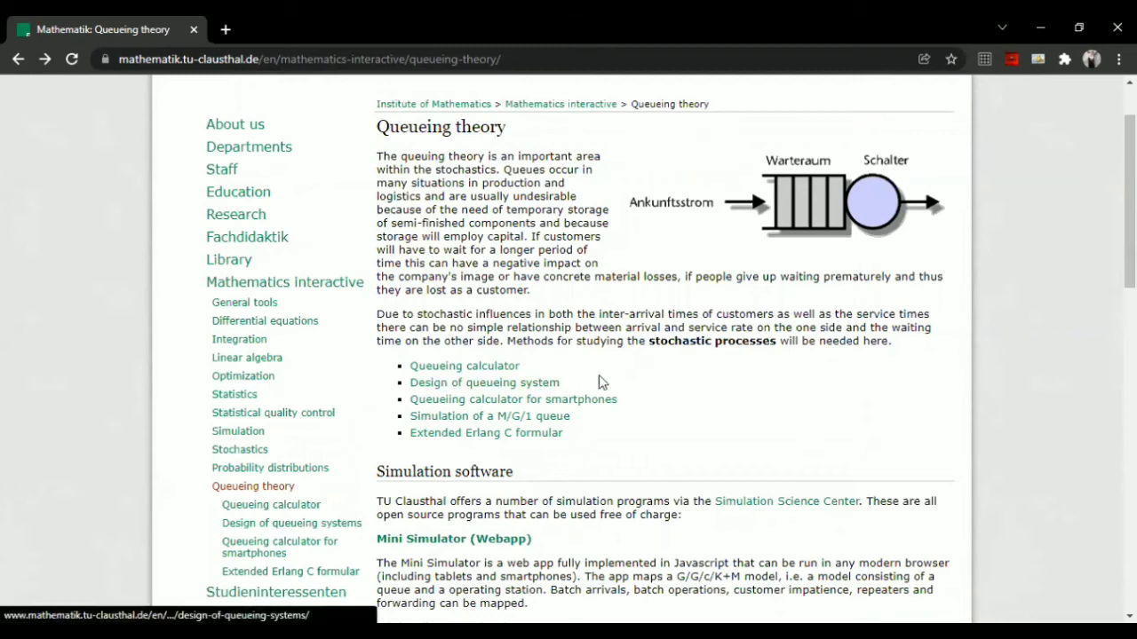
{"action": "left_click", "coordinate": [539, 391]}
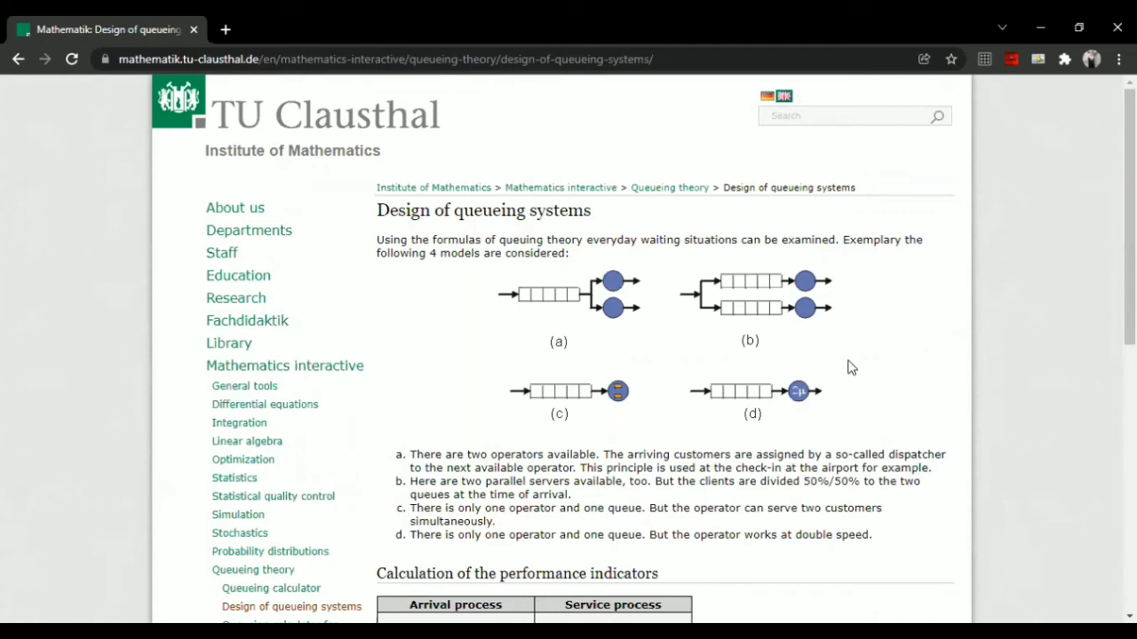
{"action": "scroll", "coordinate": [849, 366], "scroll_direction": "down", "scroll_amount": 1}
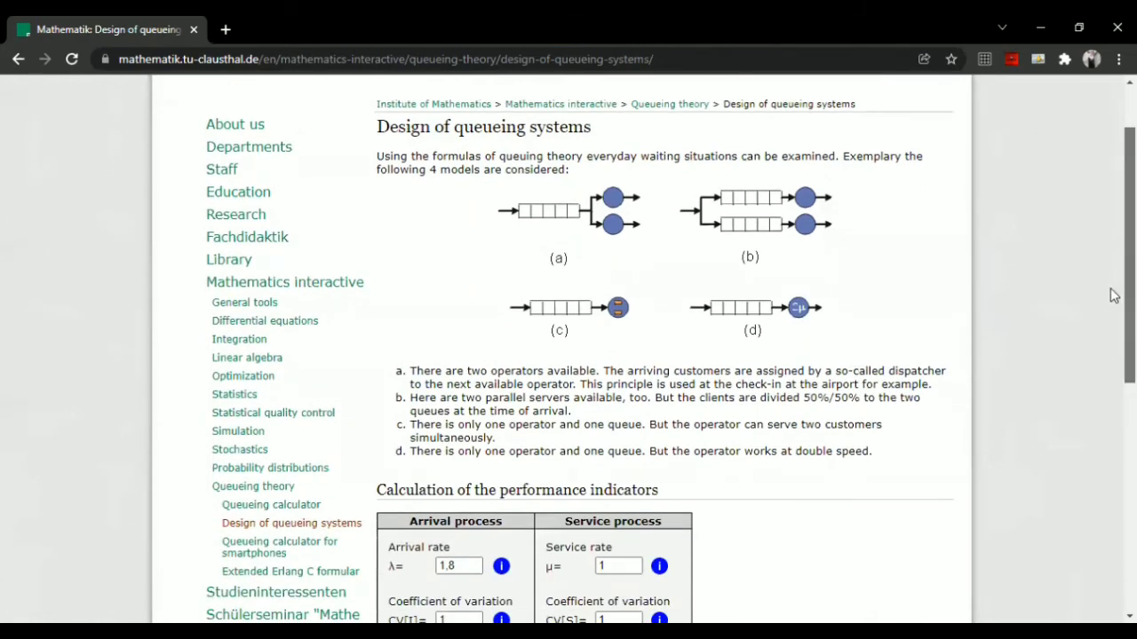
{"action": "scroll", "coordinate": [1110, 296], "scroll_direction": "down", "scroll_amount": 1}
{"action": "scroll", "coordinate": [1111, 313], "scroll_direction": "up", "scroll_amount": 1}
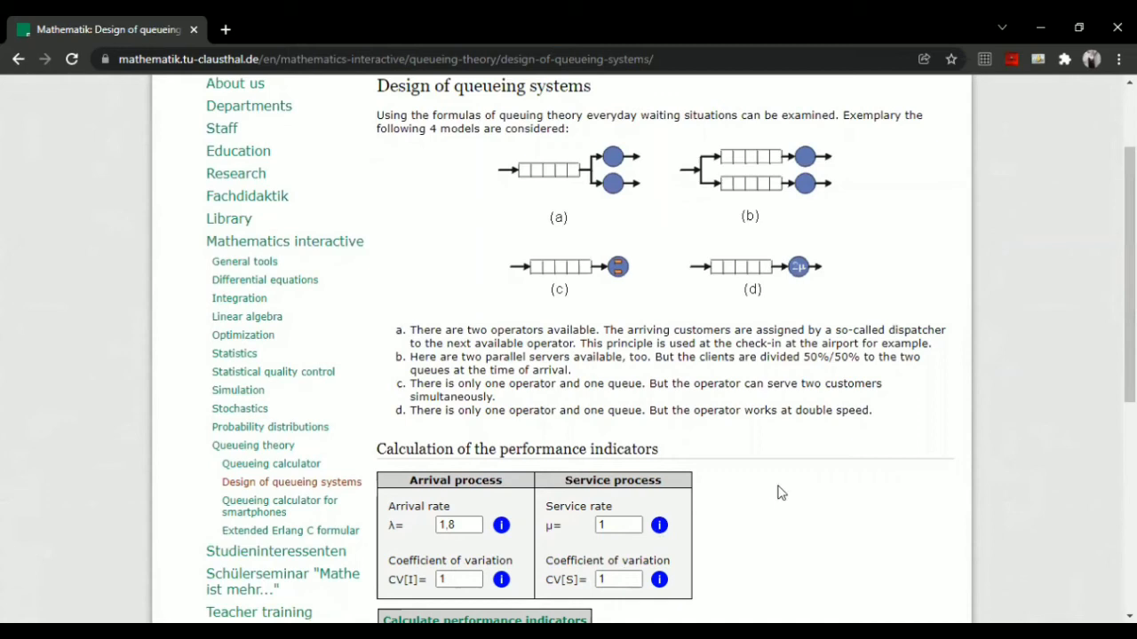
{"action": "left_click_drag", "start_coordinate": [1111, 269], "coordinate": [1111, 279]}
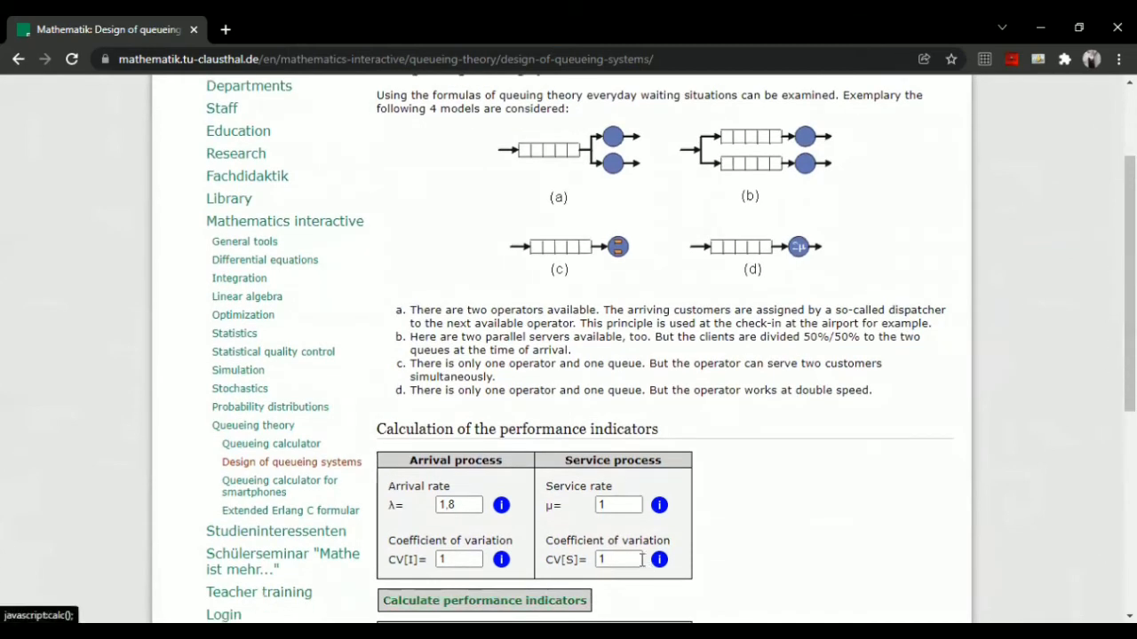
Calculate the performance indicators for the four queueing models and compare cases (a) to (d) with their diagrams.
{"action": "left_click", "coordinate": [533, 600]}
{"action": "scroll", "coordinate": [755, 449], "scroll_direction": "down", "scroll_amount": 5}
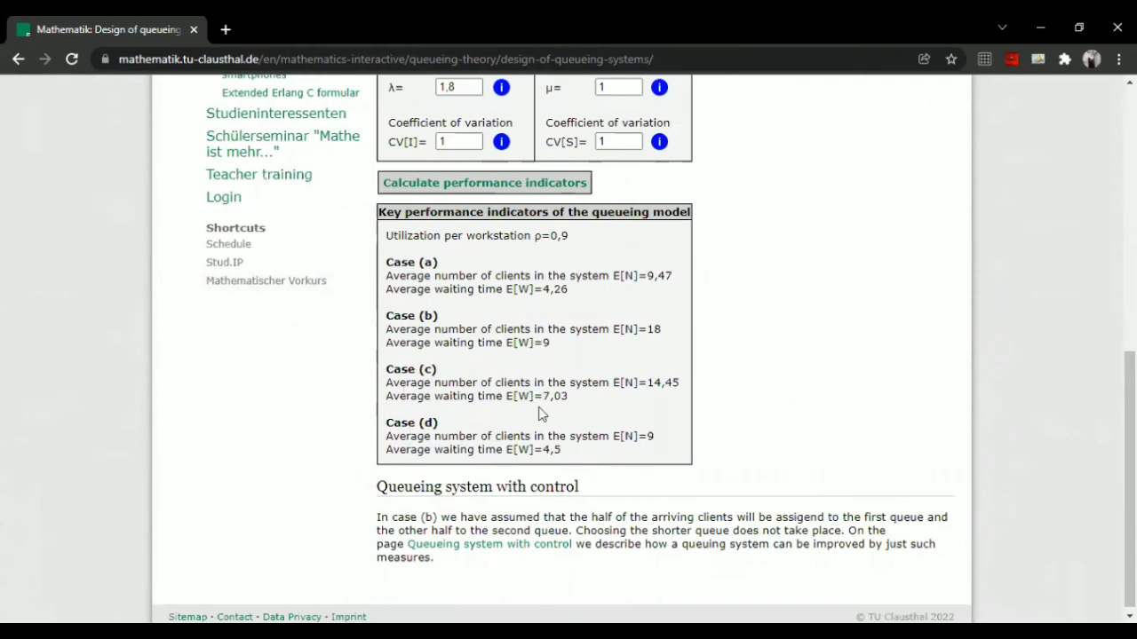
{"action": "scroll", "coordinate": [808, 348], "scroll_direction": "up", "scroll_amount": 5}
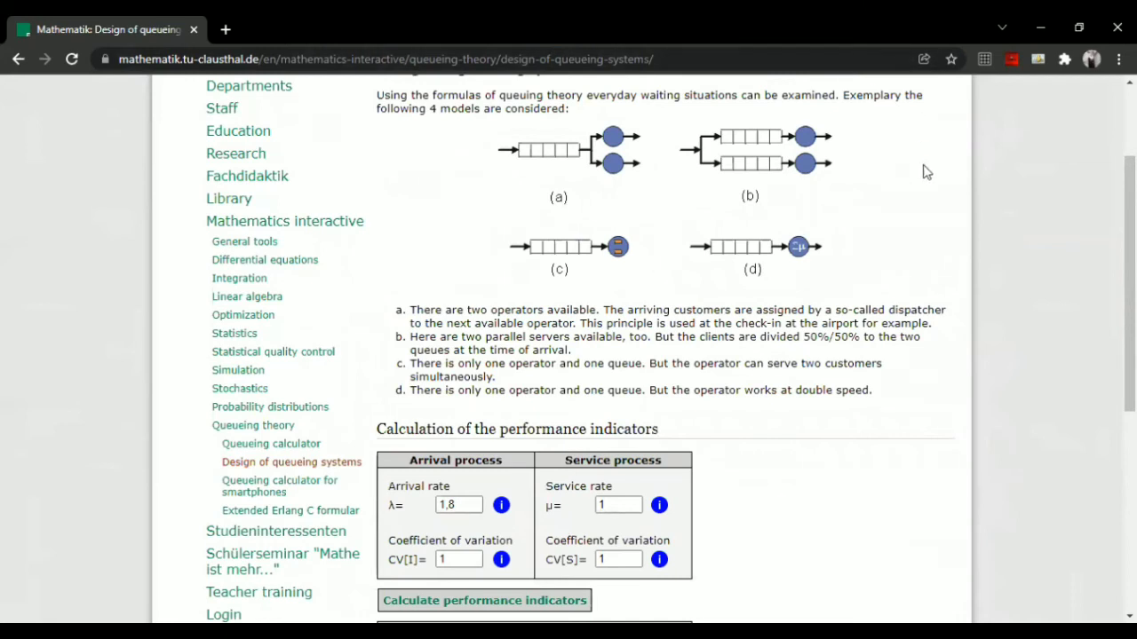
{"action": "scroll", "coordinate": [825, 320], "scroll_direction": "down", "scroll_amount": 2}
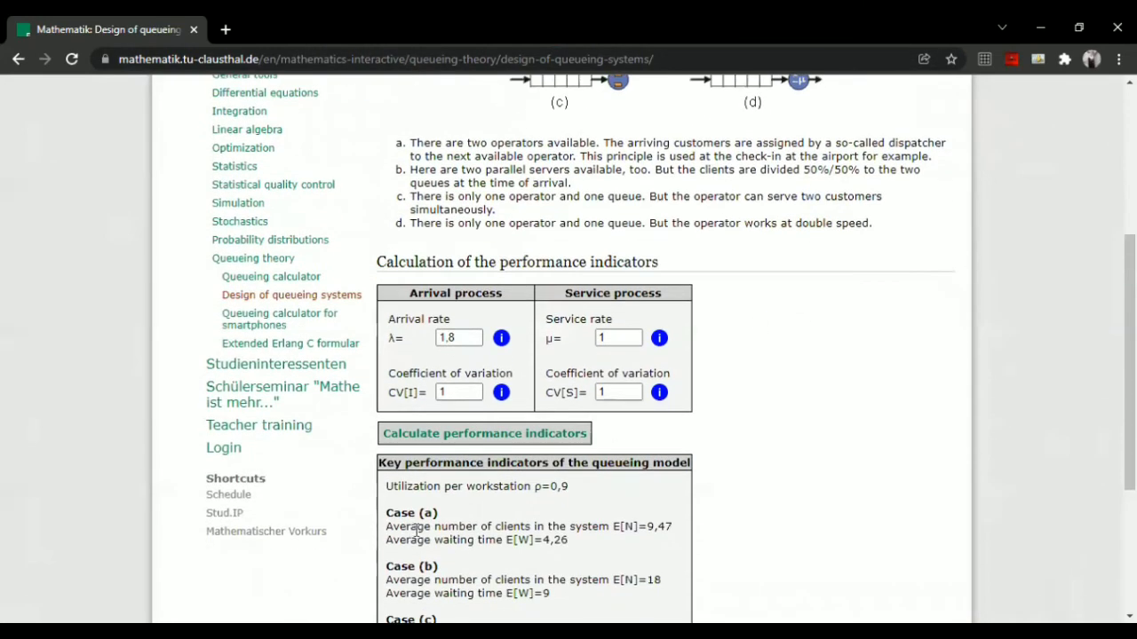
{"action": "scroll", "coordinate": [507, 502], "scroll_direction": "up", "scroll_amount": 2}
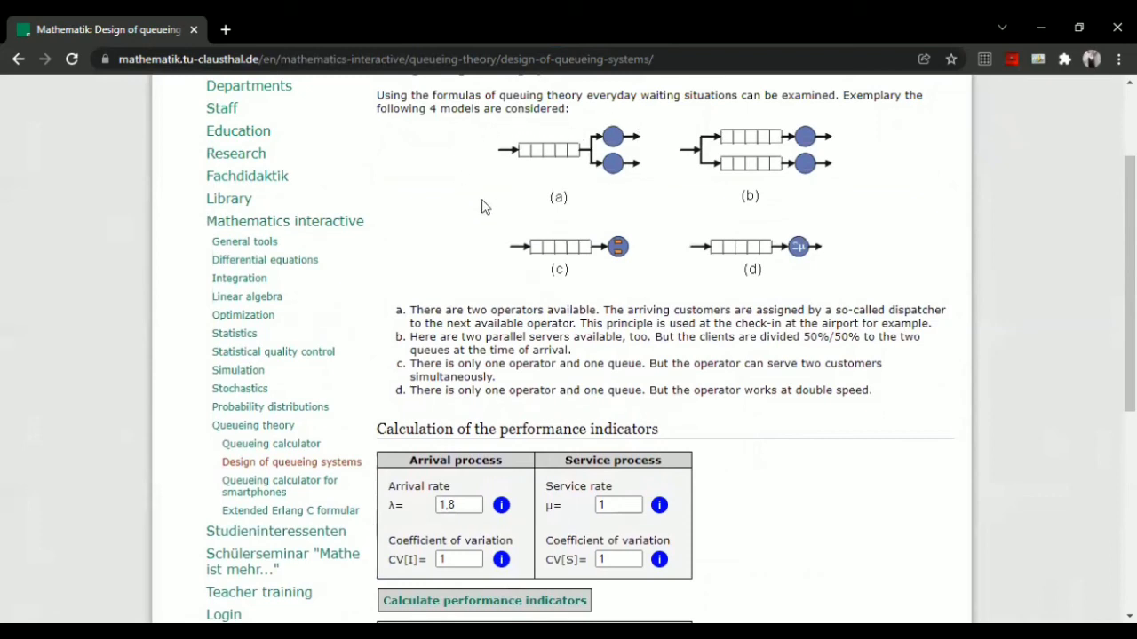
{"action": "scroll", "coordinate": [960, 332], "scroll_direction": "down", "scroll_amount": 3}
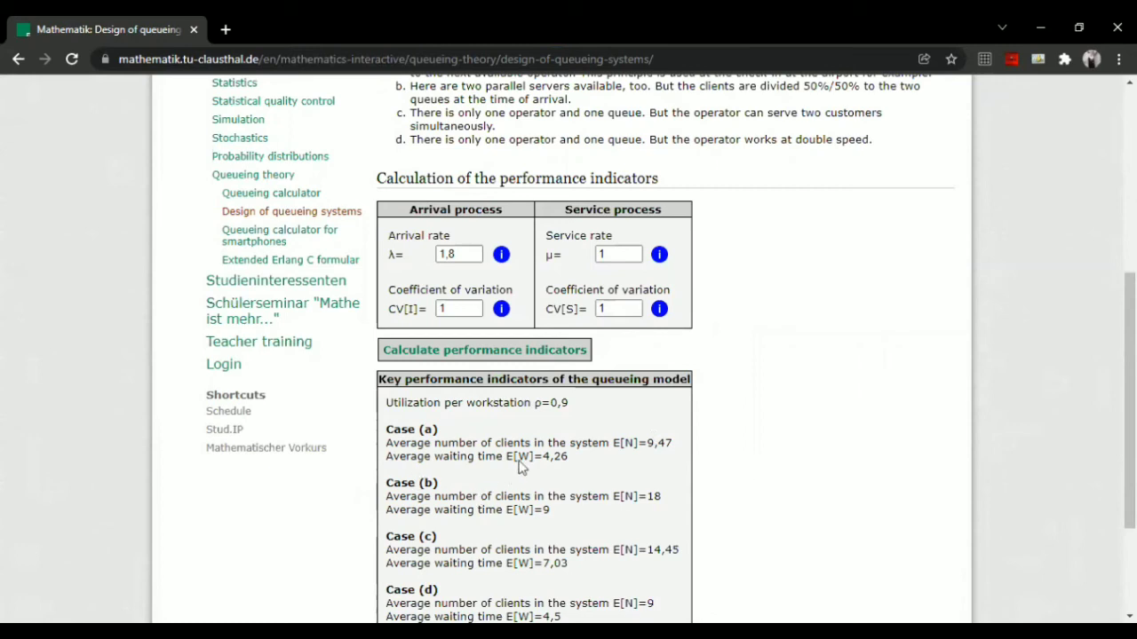
{"action": "scroll", "coordinate": [562, 452], "scroll_direction": "down", "scroll_amount": 1}
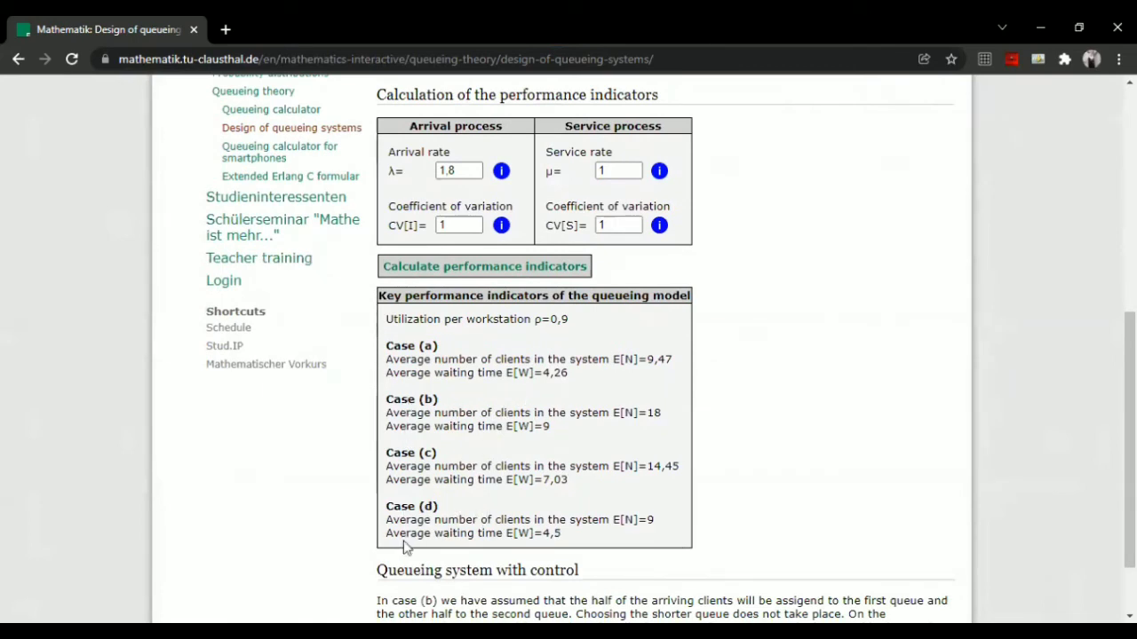
{"action": "scroll", "coordinate": [755, 431], "scroll_direction": "up", "scroll_amount": 2}
{"action": "scroll", "coordinate": [764, 431], "scroll_direction": "down", "scroll_amount": 1}
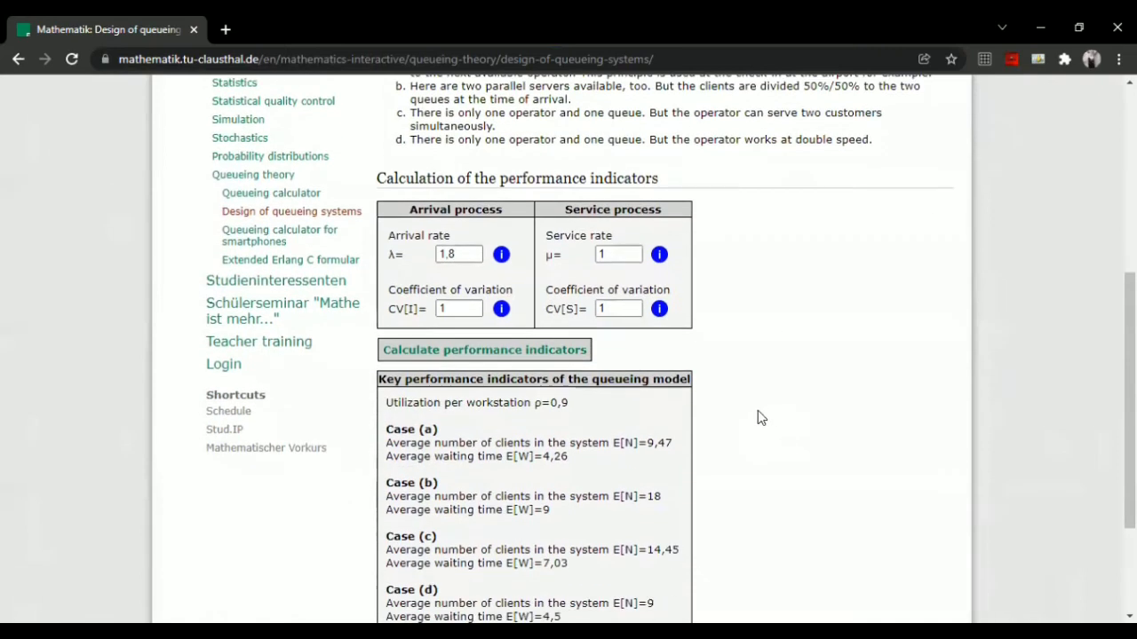
Return to the Queueing theory page and open the Simulation of a M/G/1 queue at its parameter controls.
{"action": "left_click", "coordinate": [17, 58]}
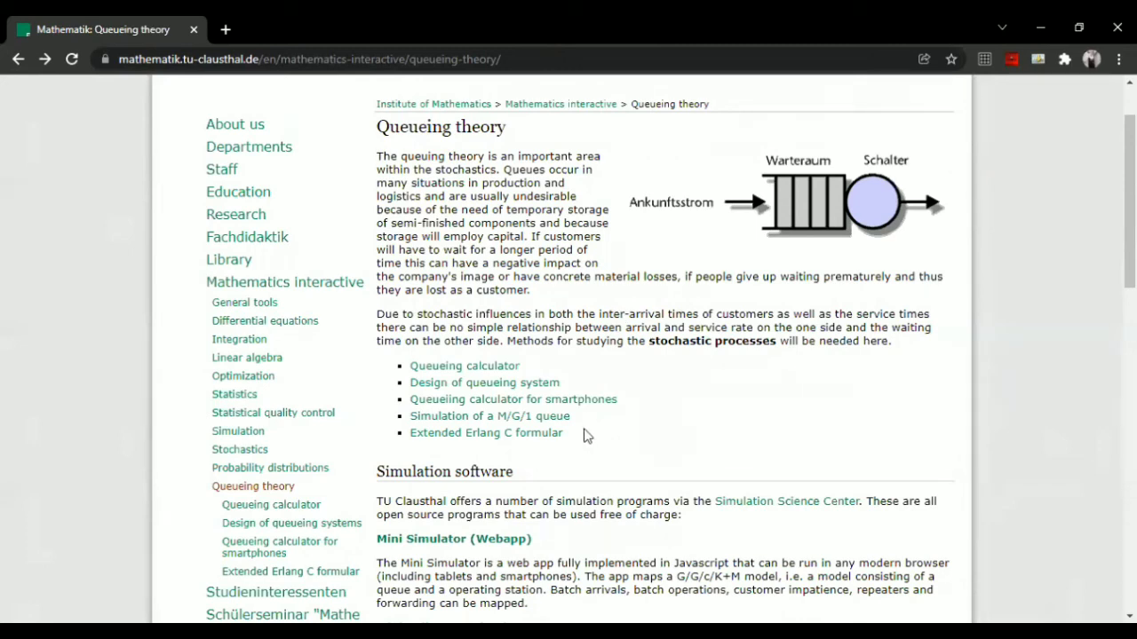
{"action": "left_click", "coordinate": [541, 424]}
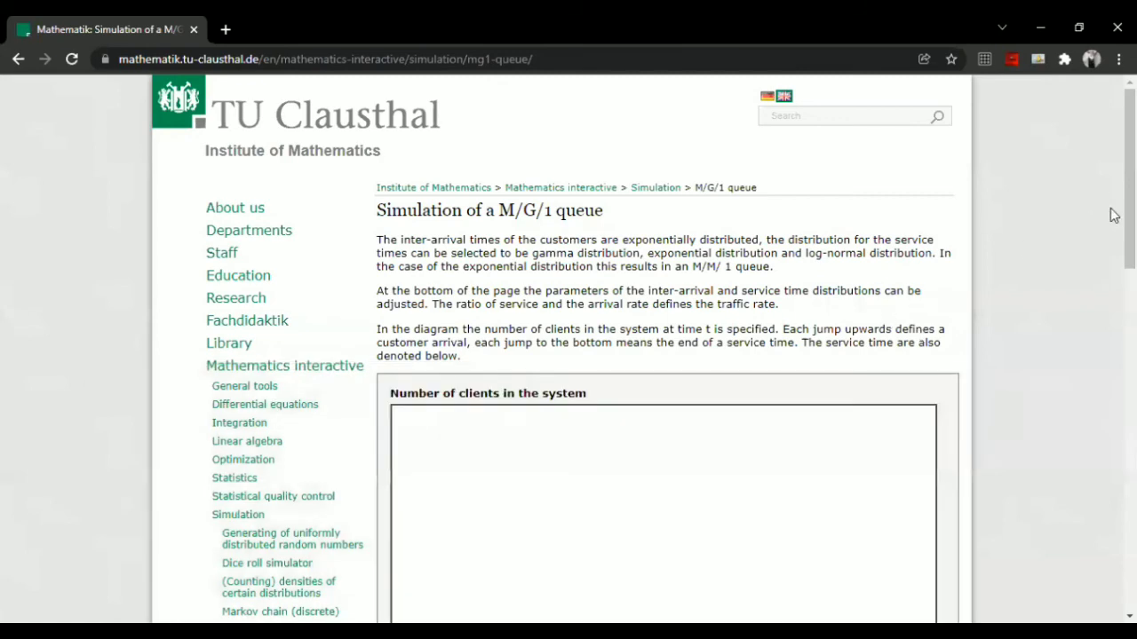
{"action": "scroll", "coordinate": [1111, 177], "scroll_direction": "down", "scroll_amount": 1}
{"action": "scroll", "coordinate": [1114, 207], "scroll_direction": "down", "scroll_amount": 5}
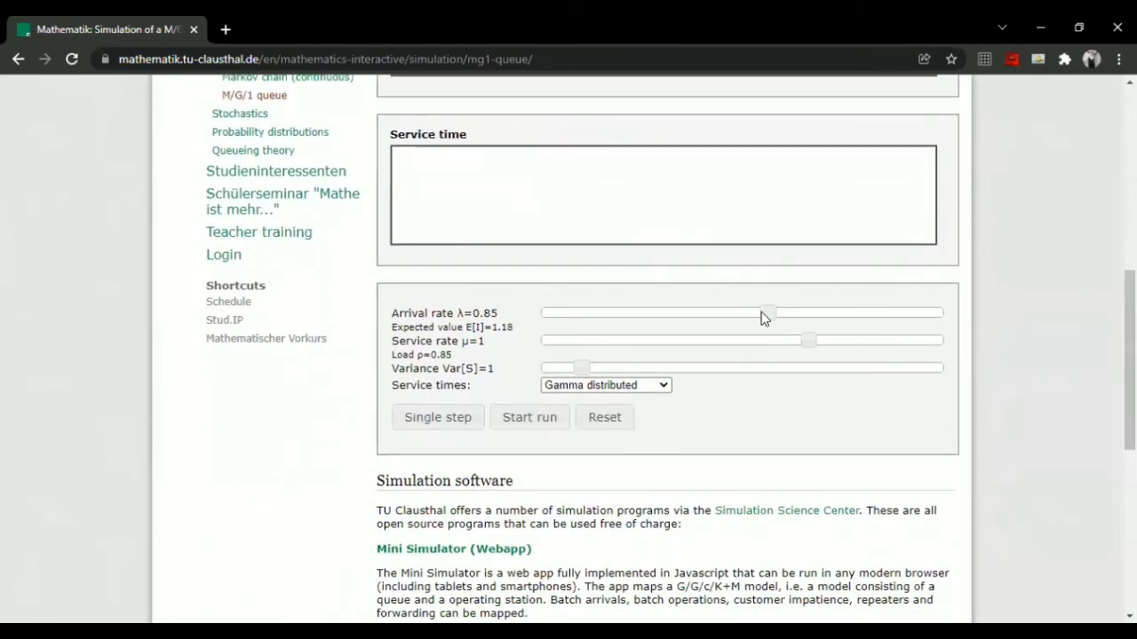
Lower the simulation's arrival rate to 0.67 and its service rate to 0.84.
{"action": "left_click_drag", "start_coordinate": [769, 314], "coordinate": [735, 314]}
{"action": "mouse_move", "coordinate": [810, 346]}
{"action": "left_mouse_down"}
{"action": "mouse_move", "coordinate": [781, 350]}
{"action": "mouse_move", "coordinate": [796, 351]}
{"action": "left_mouse_up"}
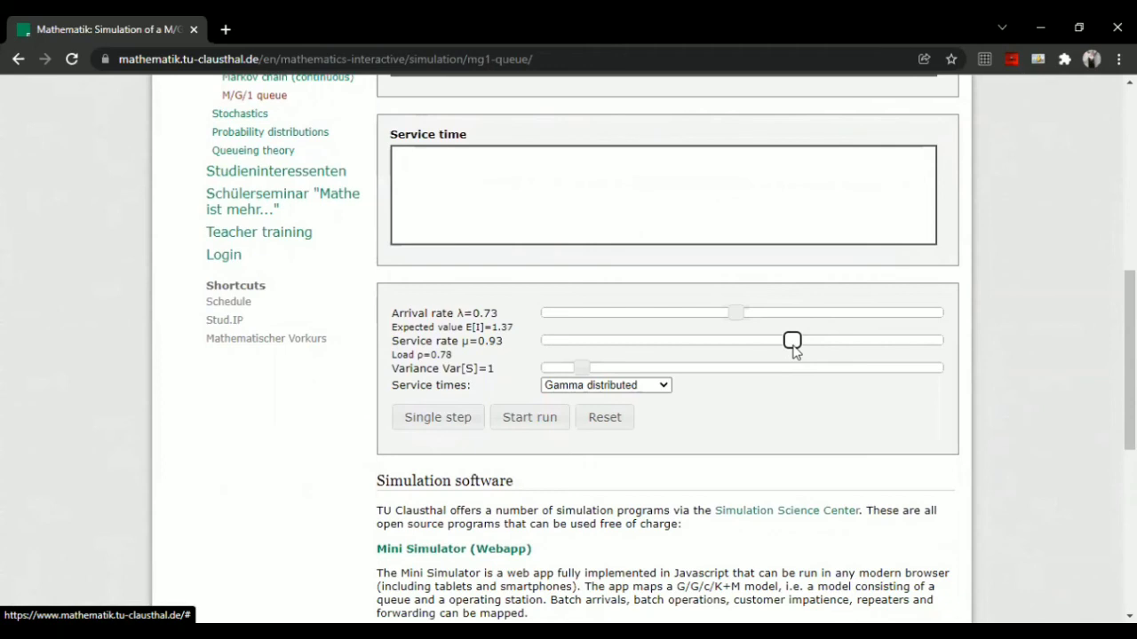
{"action": "mouse_move", "coordinate": [793, 346]}
{"action": "left_mouse_down"}
{"action": "mouse_move", "coordinate": [728, 348]}
{"action": "mouse_move", "coordinate": [773, 348]}
{"action": "left_mouse_up"}
{"action": "left_click_drag", "start_coordinate": [774, 349], "coordinate": [775, 351]}
{"action": "left_click_drag", "start_coordinate": [736, 314], "coordinate": [718, 313]}
{"action": "left_click_drag", "start_coordinate": [770, 339], "coordinate": [765, 341]}
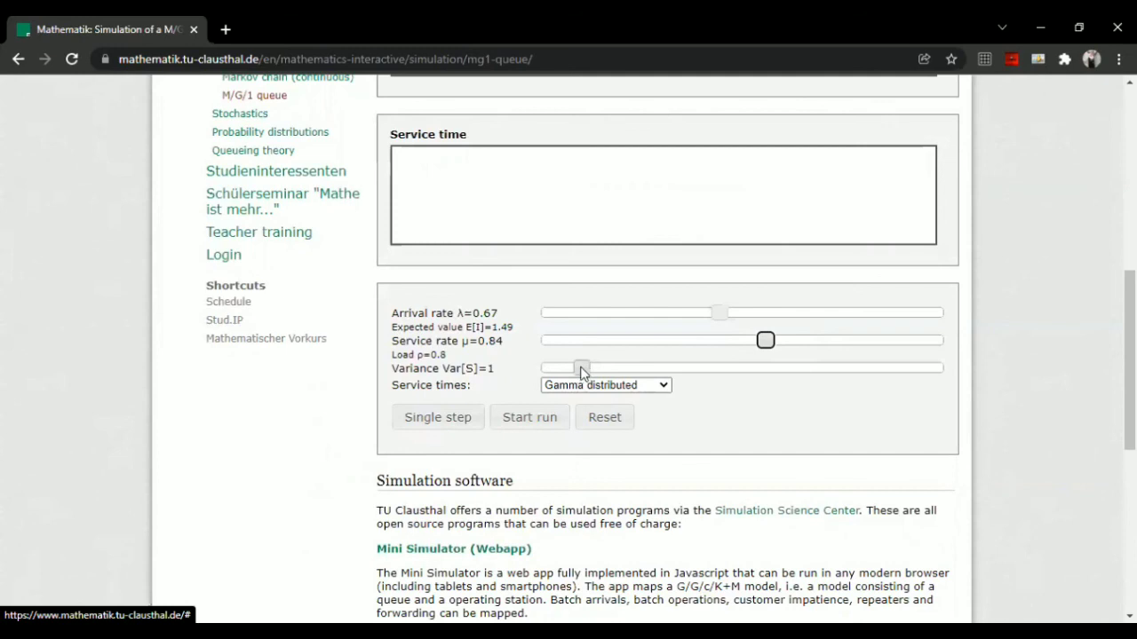
Set the simulation's service-time variance to 1.03, the service rate to 0.79 and the arrival rate to 0.91.
{"action": "left_click_drag", "start_coordinate": [580, 369], "coordinate": [583, 372]}
{"action": "left_click_drag", "start_coordinate": [767, 344], "coordinate": [757, 343]}
{"action": "left_click_drag", "start_coordinate": [754, 342], "coordinate": [785, 313]}
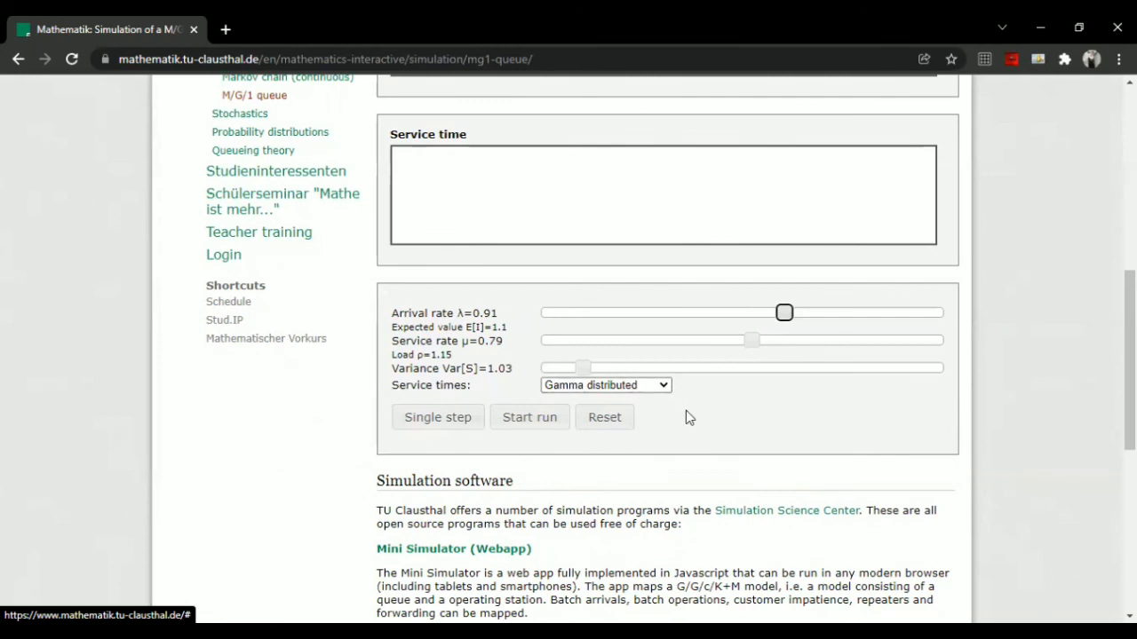
Advance the M/G/1 queue simulation by two single steps.
{"action": "left_click", "coordinate": [451, 426]}
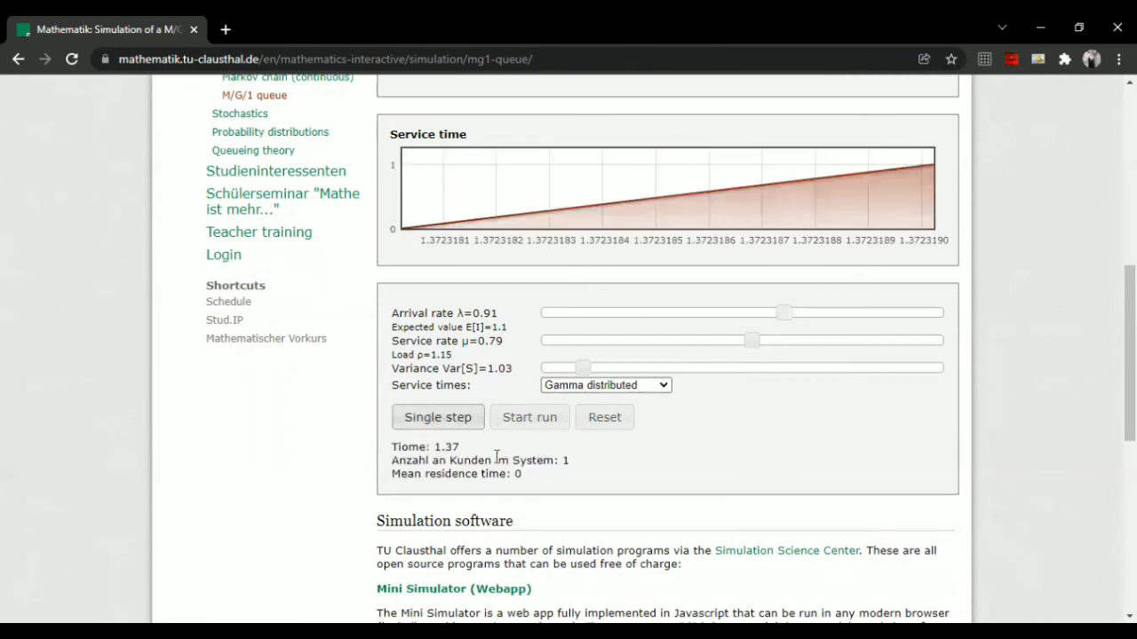
{"action": "left_click", "coordinate": [444, 421]}
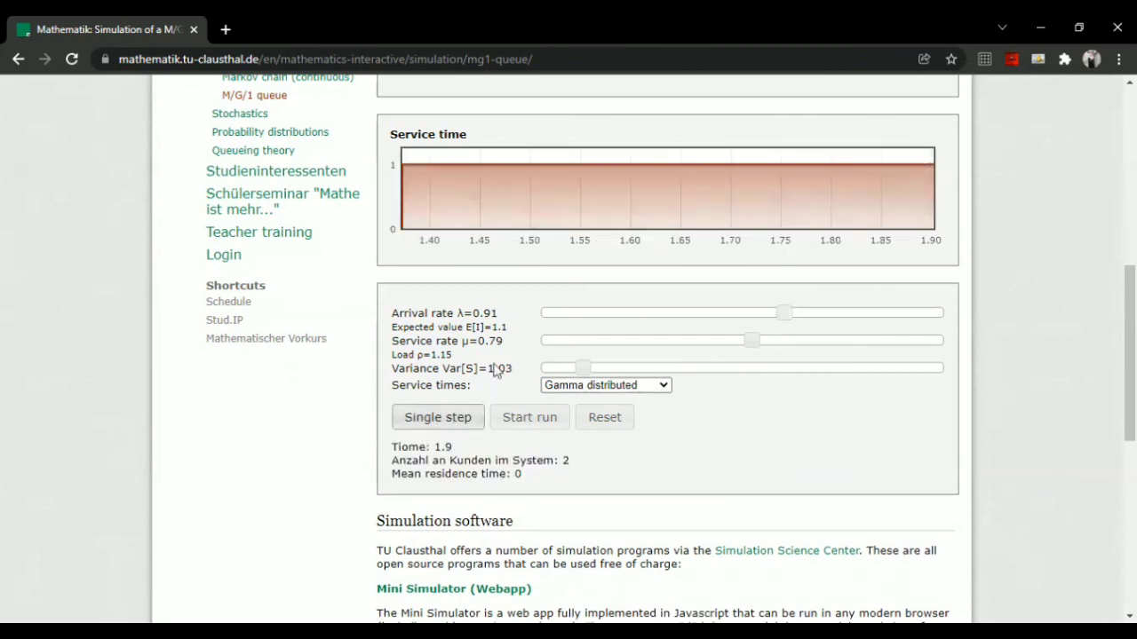
Run the simulation continuously, stop it at a simulated time of about 32, and review the client-count and service-time charts.
{"action": "left_click", "coordinate": [531, 426]}
{"action": "scroll", "coordinate": [578, 406], "scroll_direction": "up", "scroll_amount": 1}
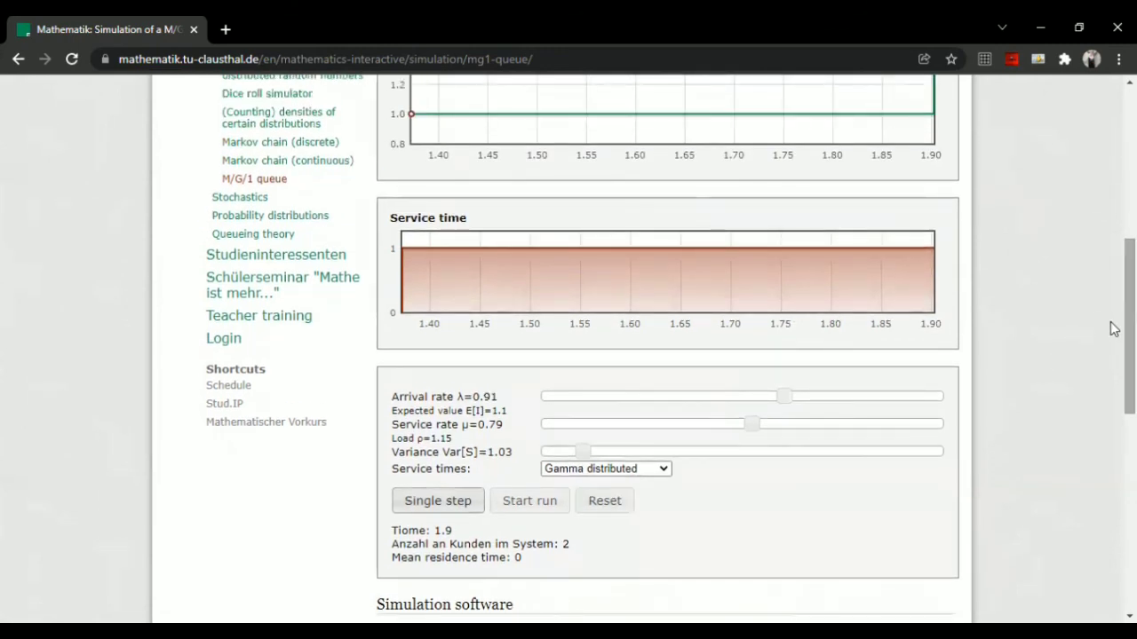
{"action": "scroll", "coordinate": [1113, 316], "scroll_direction": "up", "scroll_amount": 1}
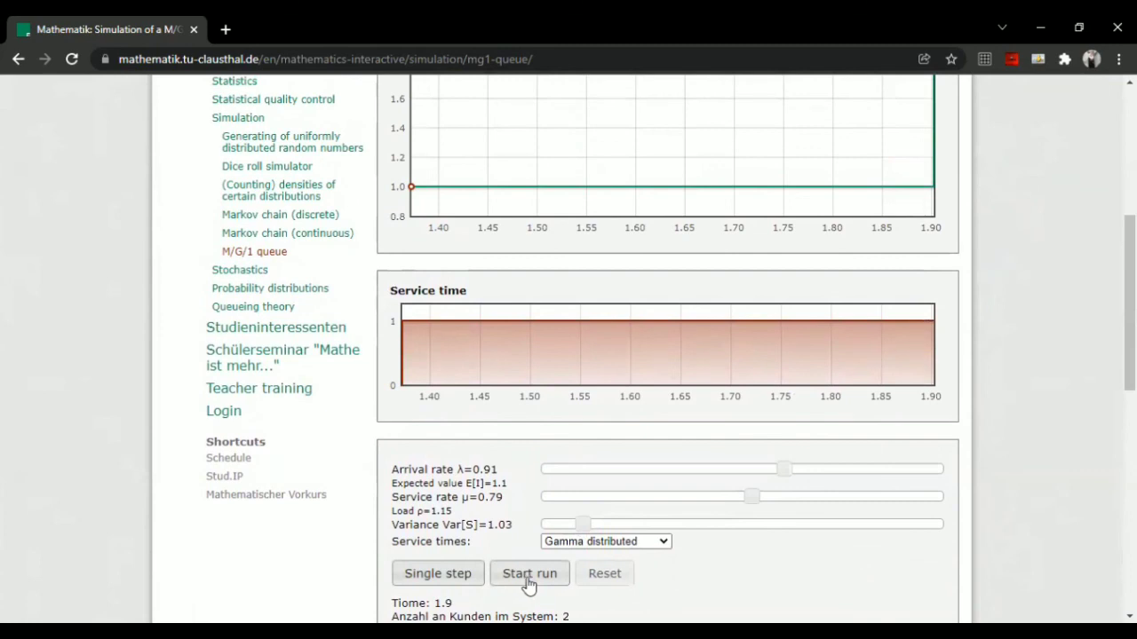
{"action": "left_click", "coordinate": [527, 586]}
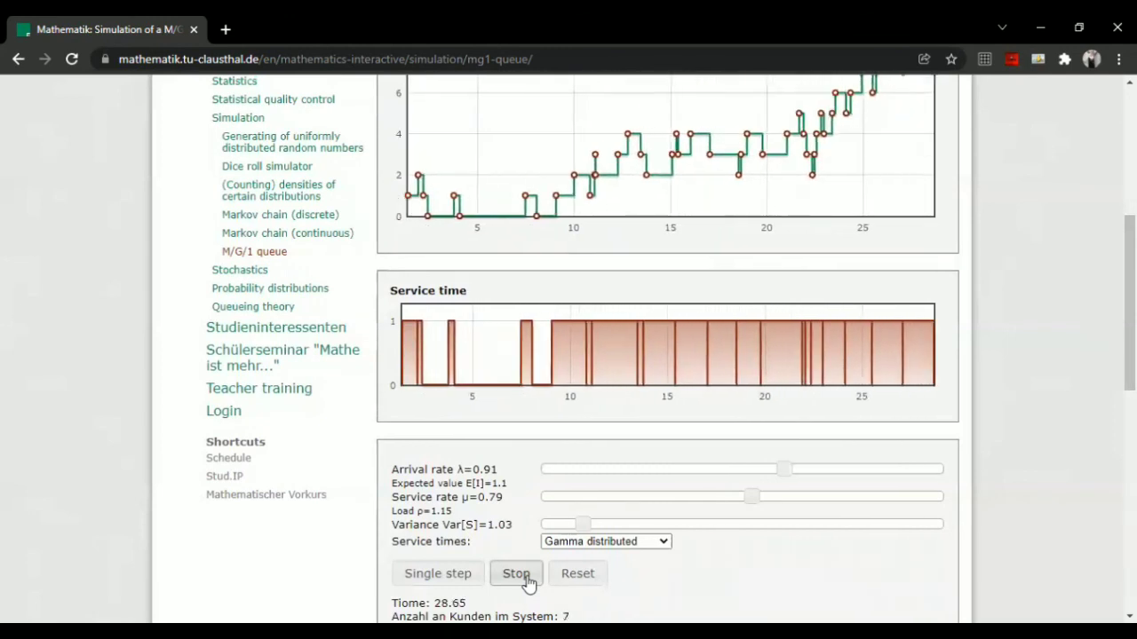
{"action": "left_click", "coordinate": [527, 579]}
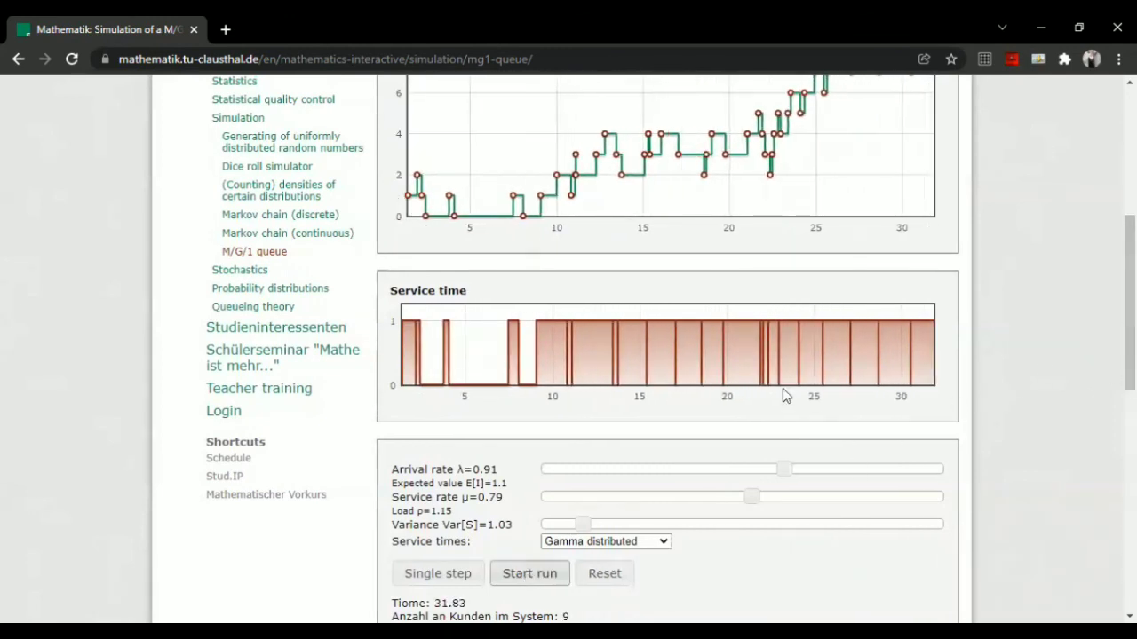
{"action": "scroll", "coordinate": [804, 382], "scroll_direction": "up", "scroll_amount": 1}
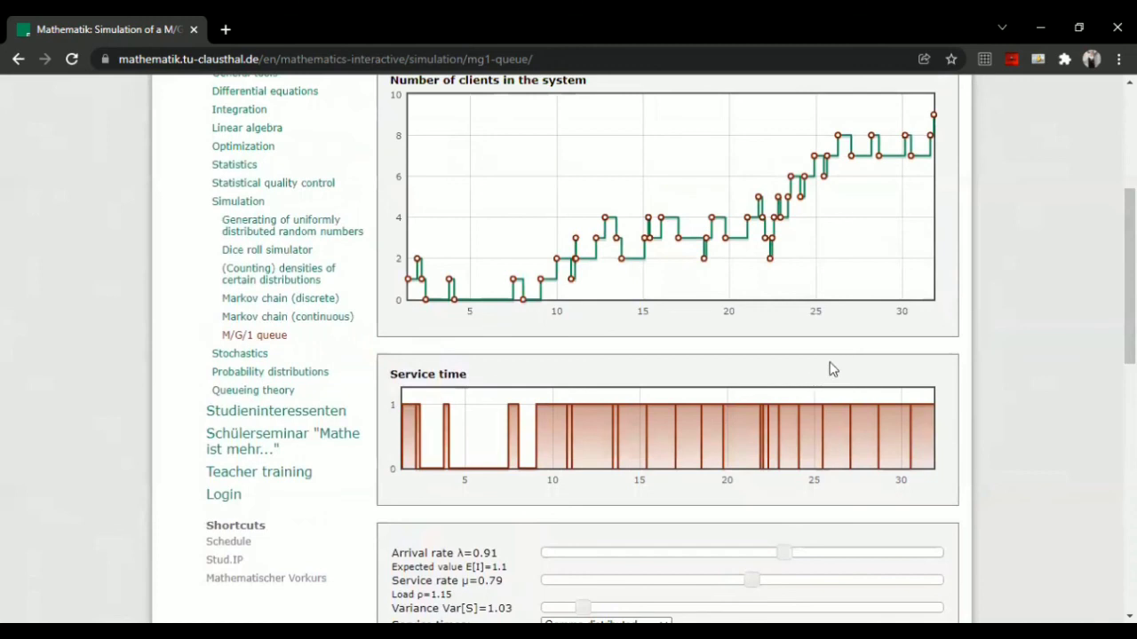
{"action": "scroll", "coordinate": [835, 371], "scroll_direction": "down", "scroll_amount": 2}
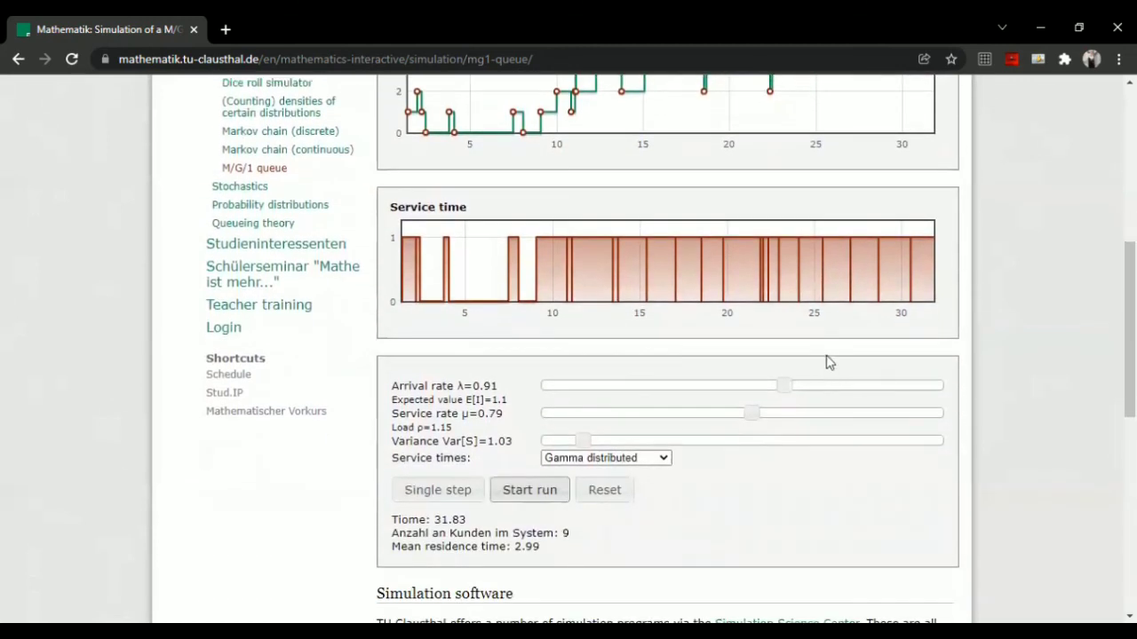